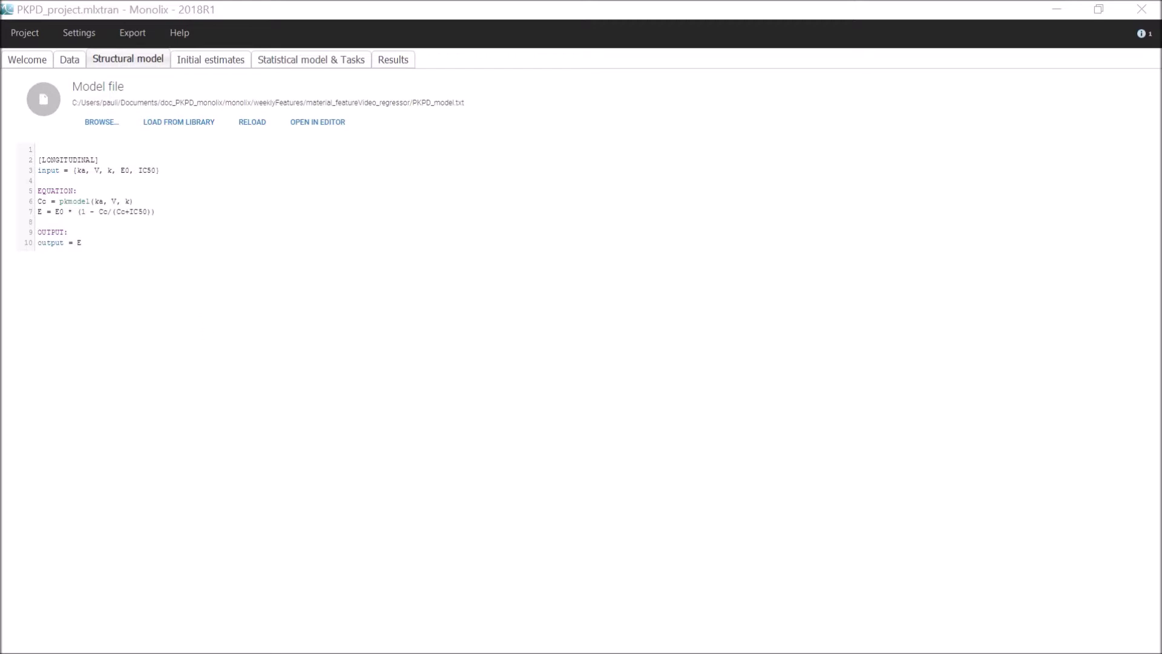
- Highlight the structural model's input parameter list, check the statistical model settings for those parameters, and return to the model code
left_click_drag(73, 171, 160, 171)
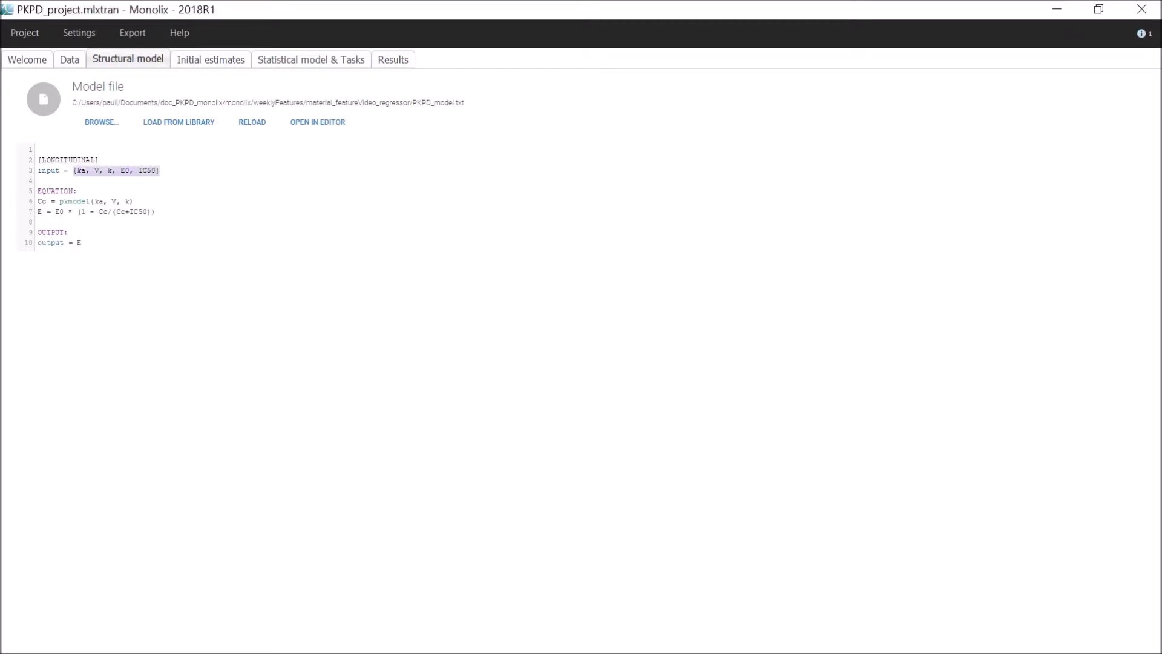
left_click(159, 171)
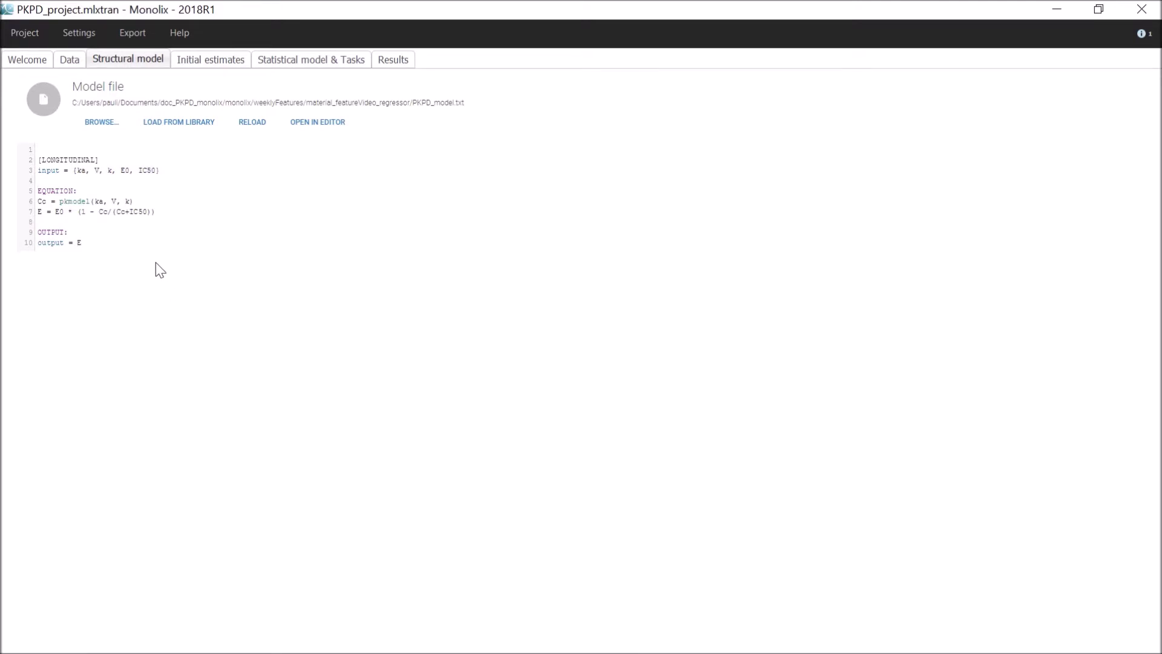
left_click(285, 59)
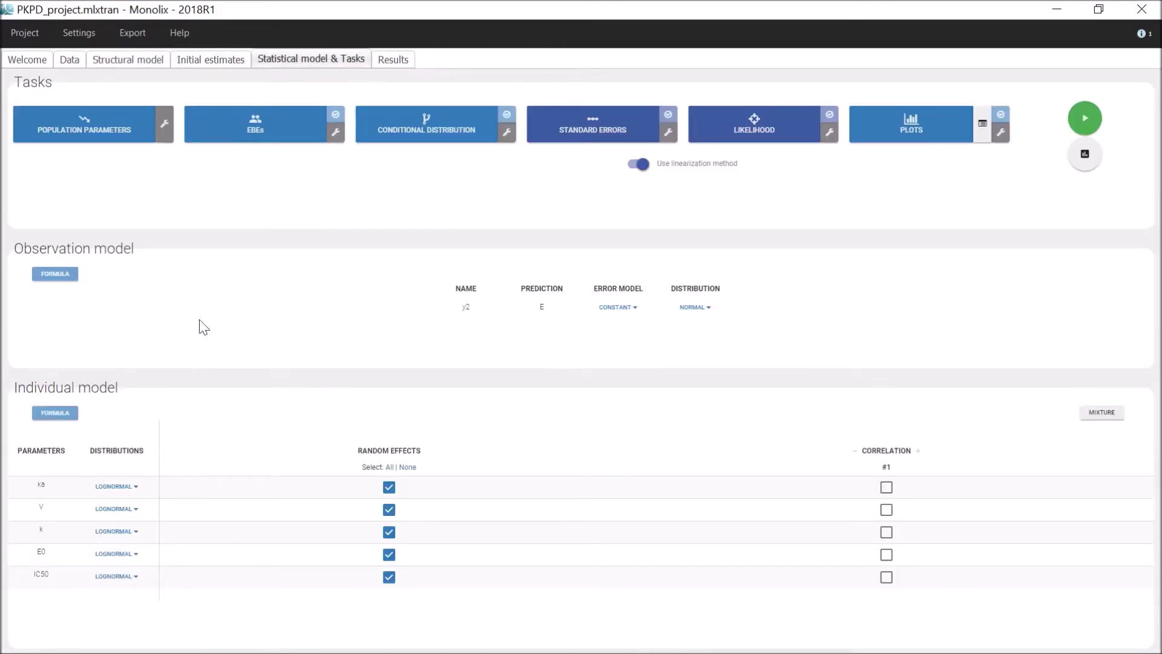
left_click(152, 57)
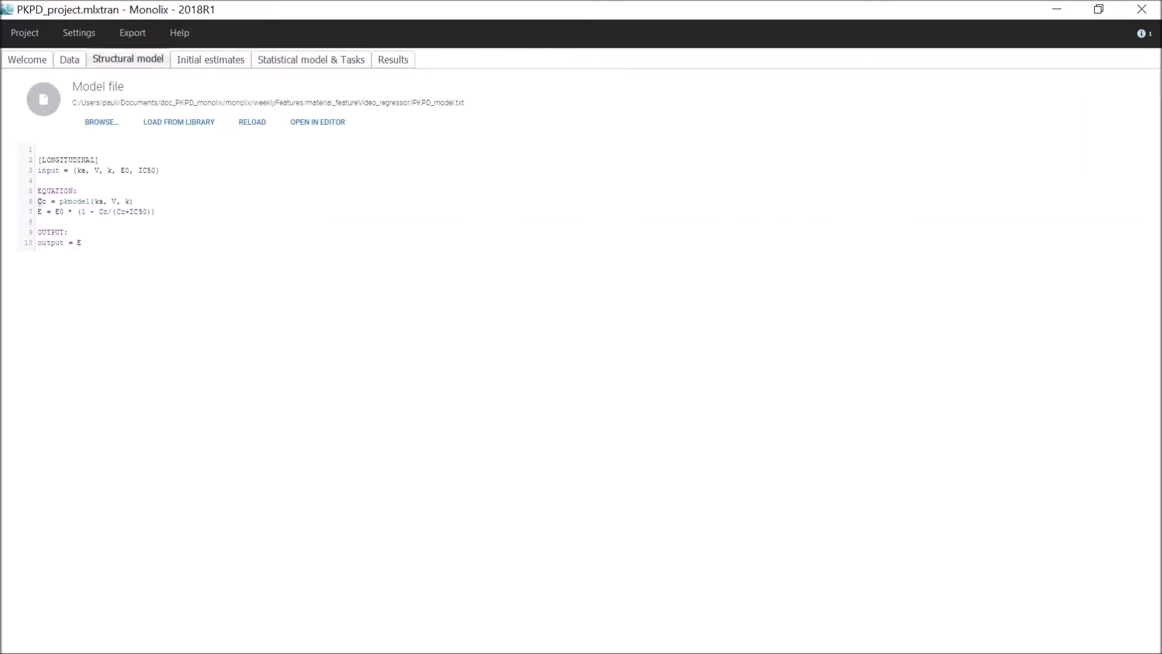
- Highlight the pkmodel(ka, V, k) expression in the structural model's Cc equation, then clear the selection
left_click(38, 211)
key("Left")
key("shift+Left")
key("shift+Left")
key("shift+Left")
key("shift+Left")
key("shift+Left")
key("shift+Left")
key("shift+Left")
key("shift+Left")
key("shift+Left")
key("shift+Left")
key("Right")
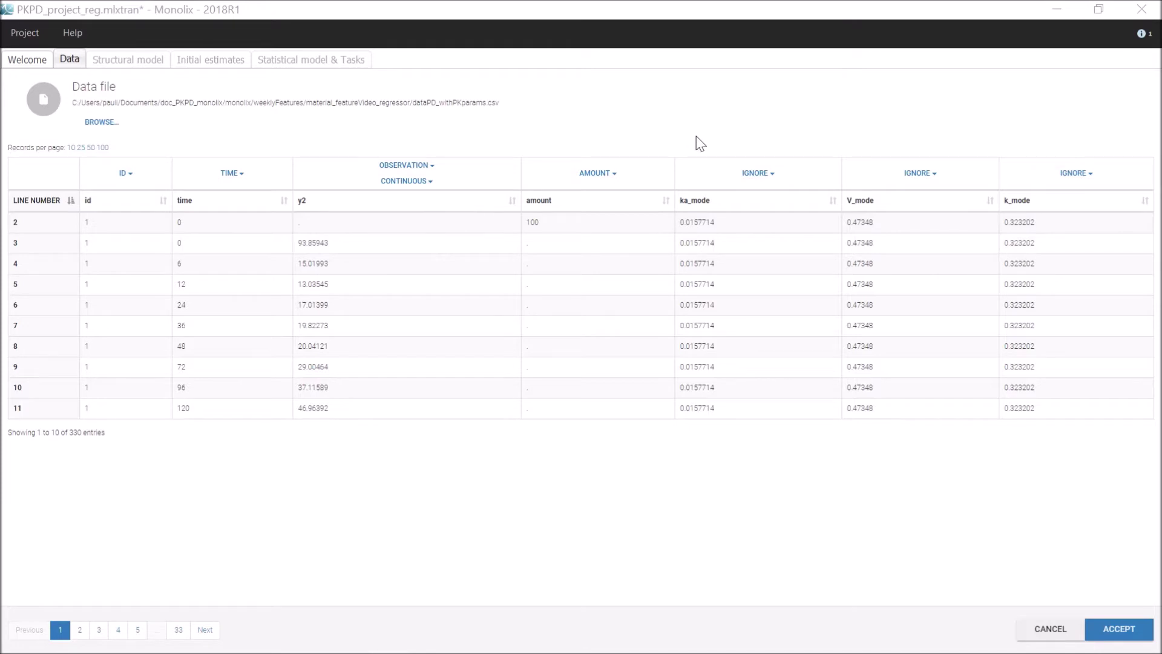
- Tag the ka_mode, V_mode and k_mode columns as REGRESSOR and accept the data set
left_click(781, 175)
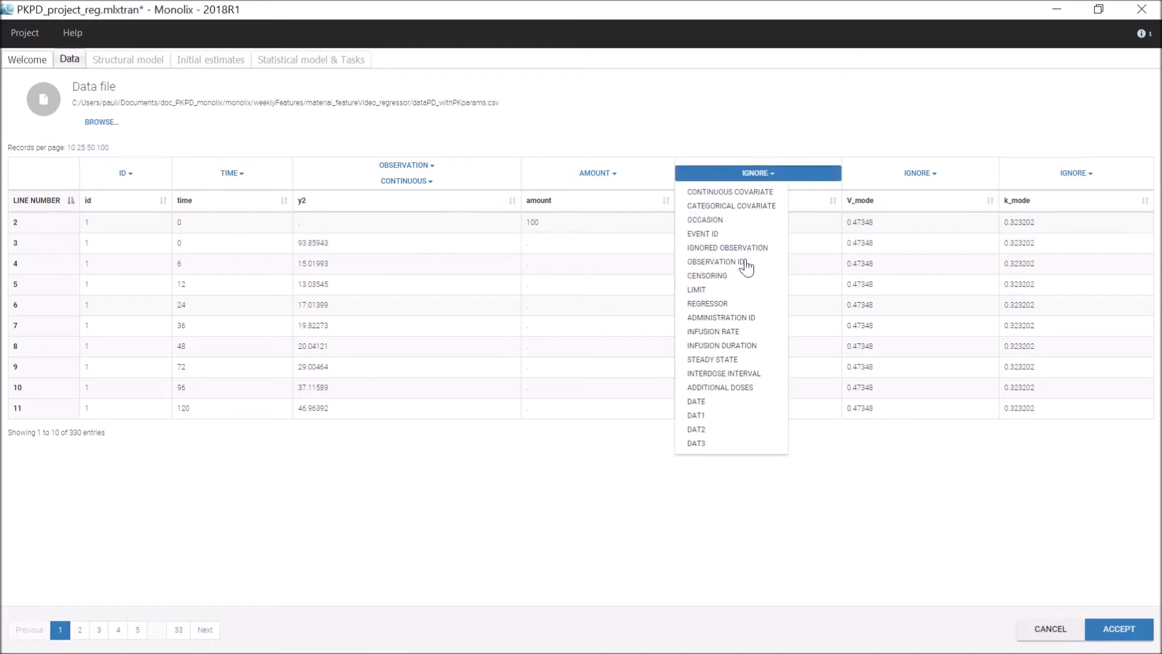
left_click(919, 174)
left_click(917, 303)
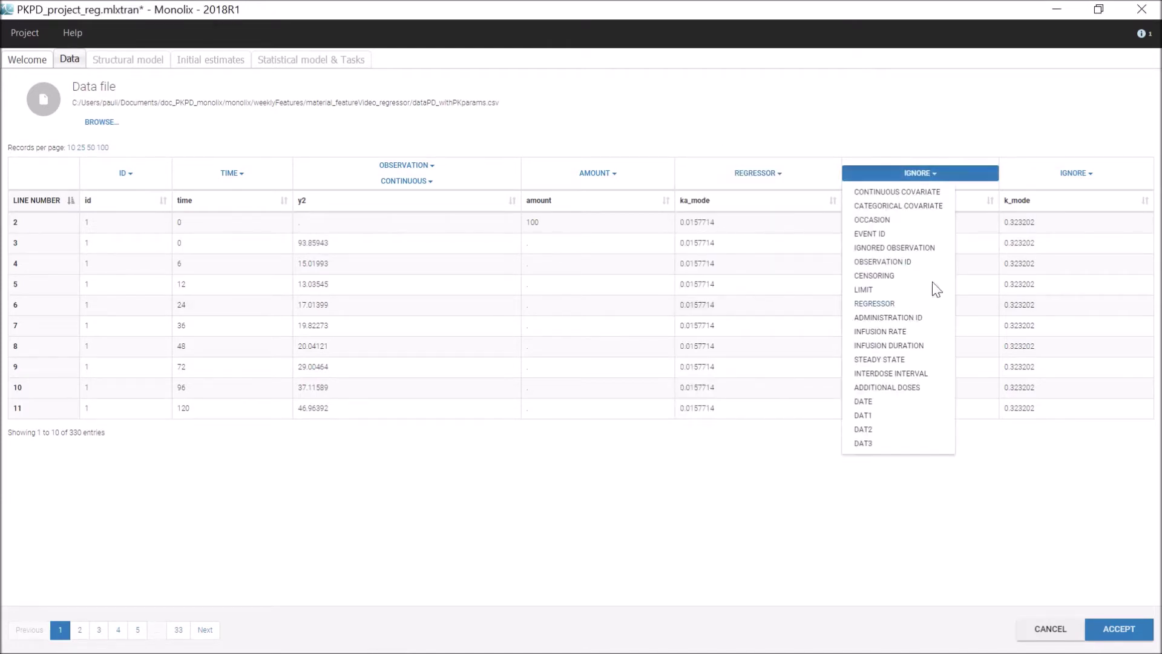
left_click(1080, 173)
left_click(1051, 305)
left_click(1114, 628)
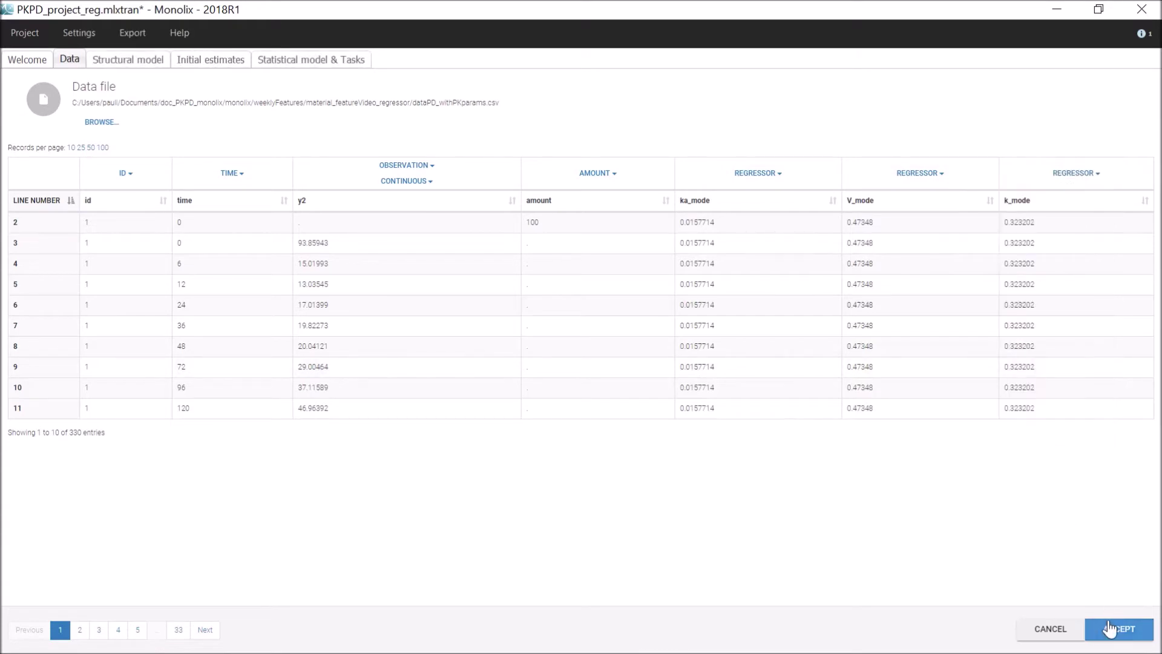
- Examine the lines declaring ka, V and k as regressors in the structural model, and open the statistical model settings
left_click(131, 60)
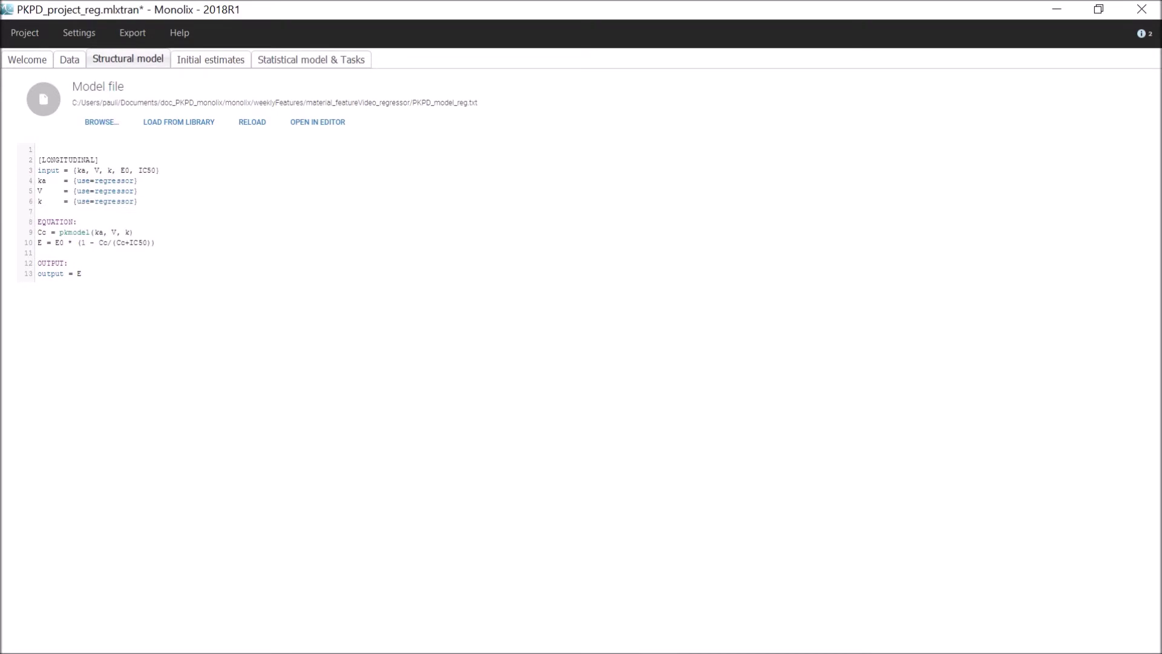
left_click_drag(38, 181, 138, 202)
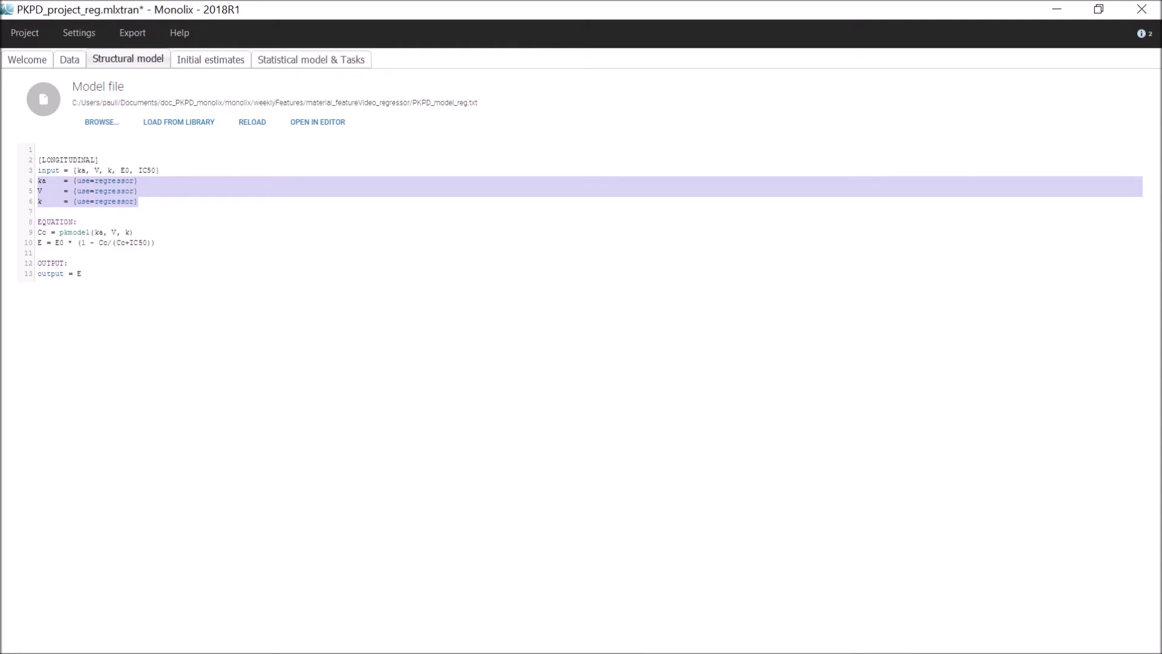
left_click(139, 201)
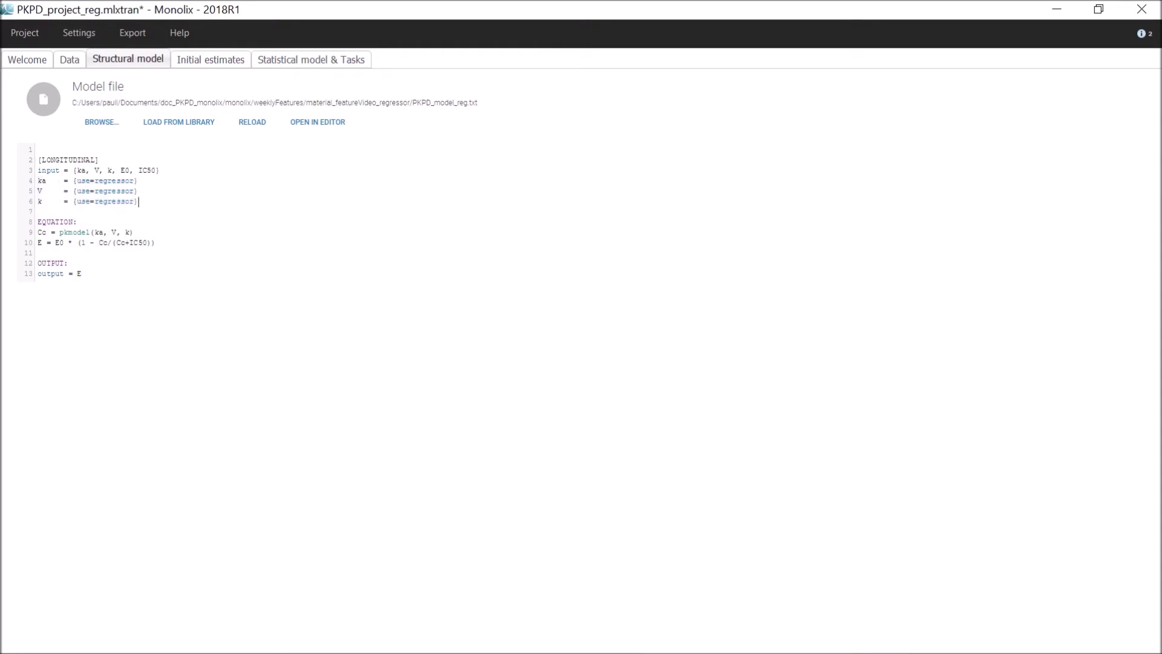
left_click(277, 59)
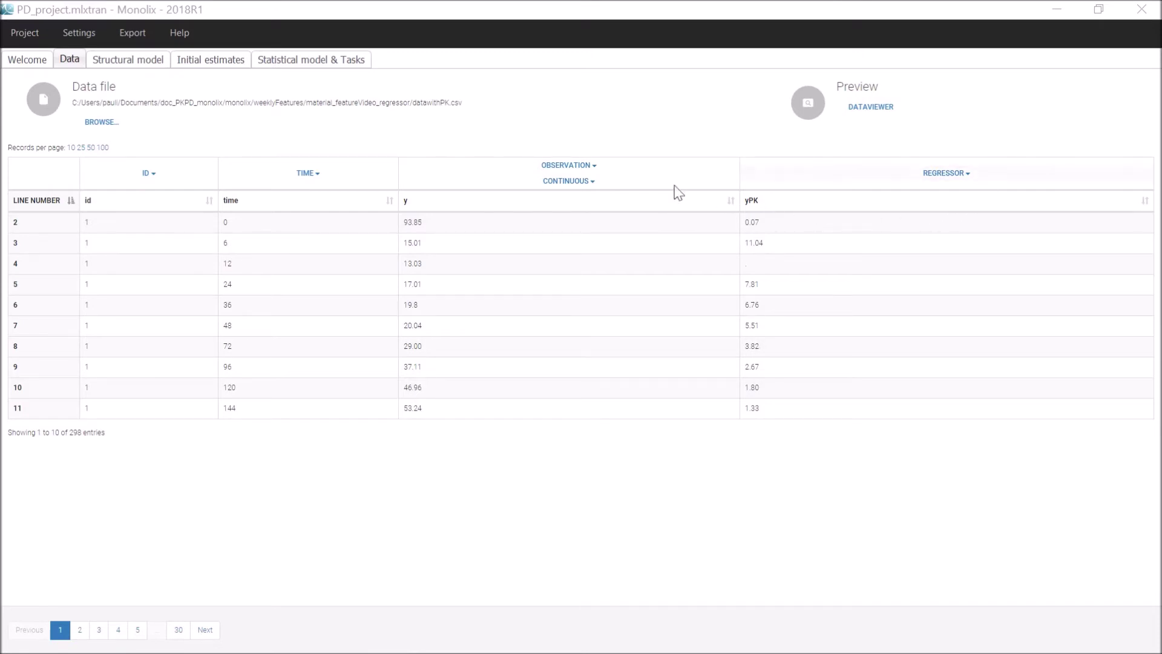
- Show the PD project's structural model and highlight the line declaring Cc as a regressor
left_click(157, 61)
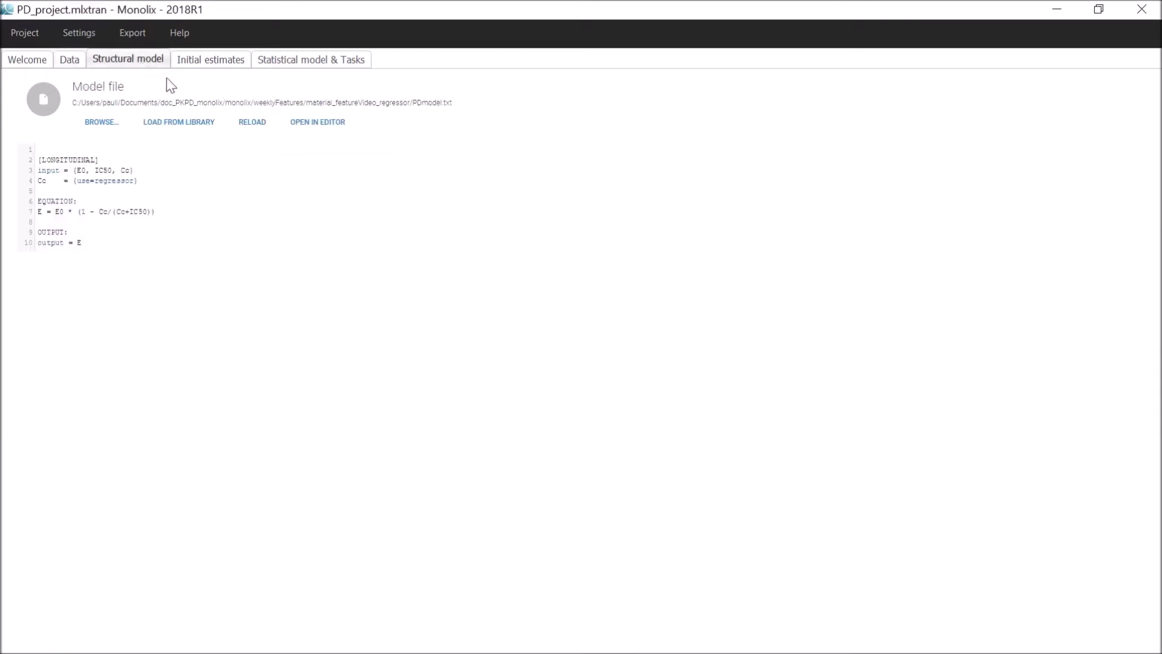
left_click_drag(139, 181, 38, 181)
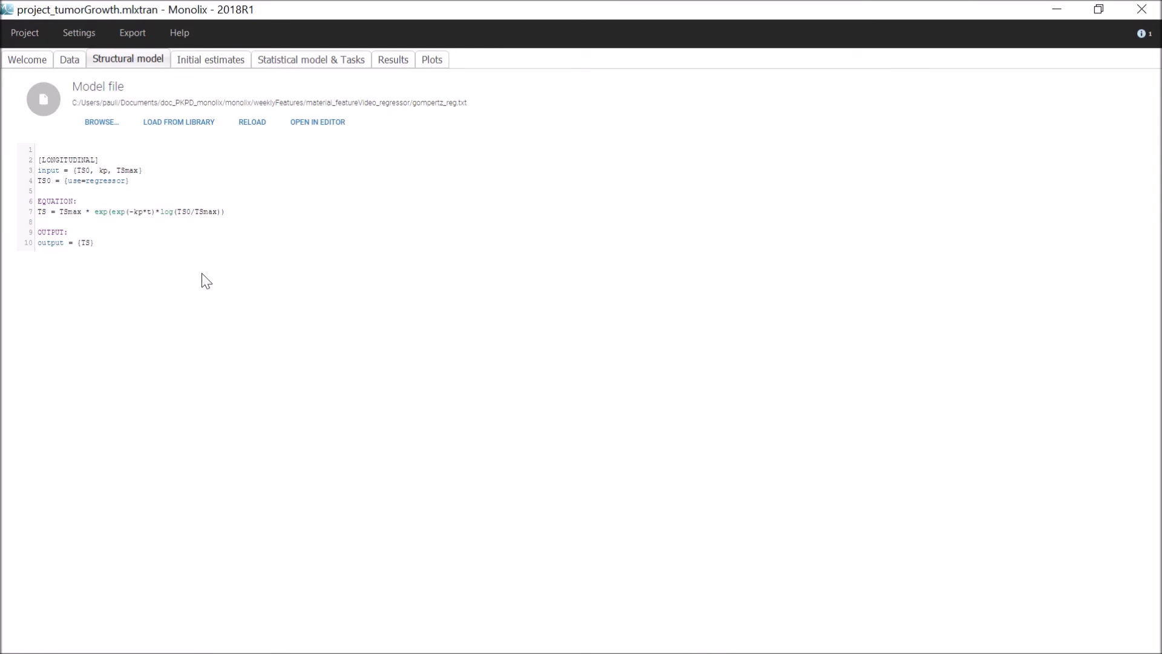
- Highlight the TS0 regressor declaration in the tumor growth structural model and show the project's data set
key("shift+Left")
key("shift+Left")
key("shift+Left")
key("Up")
key("Up")
key("Up")
key("shift+Left")
key("shift+Left")
key("shift+Left")
key("shift+Left")
key("shift+Left")
key("shift+Left")
key("shift+Left")
key("shift+Left")
key("shift+Left")
key("shift+Left")
key("shift+Left")
key("shift+Left")
key("shift+Left")
key("shift+Left")
key("shift+Left")
key("shift+Left")
key("shift+Left")
key("shift+Left")
key("shift+Left")
key("shift+Left")
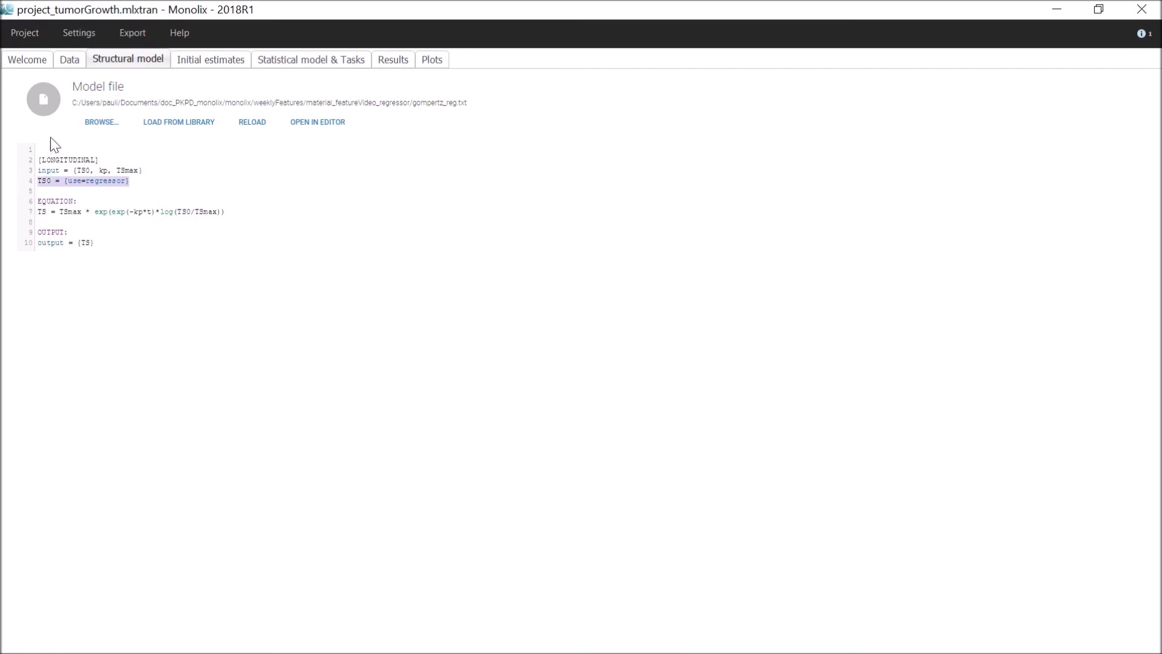
left_click(72, 65)
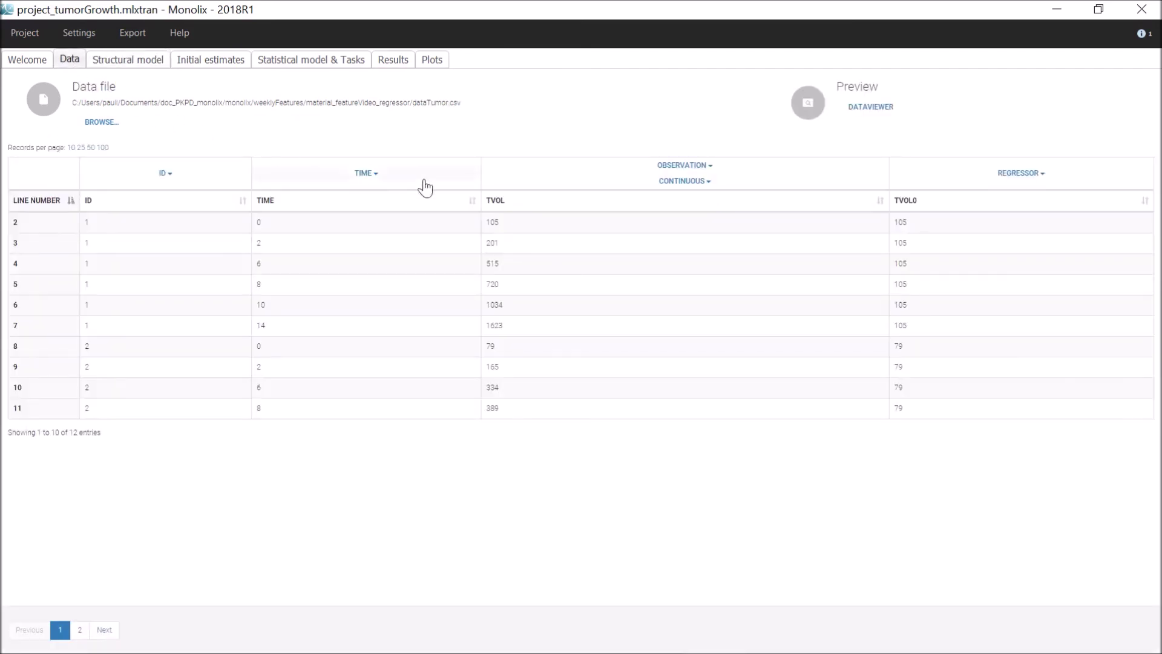